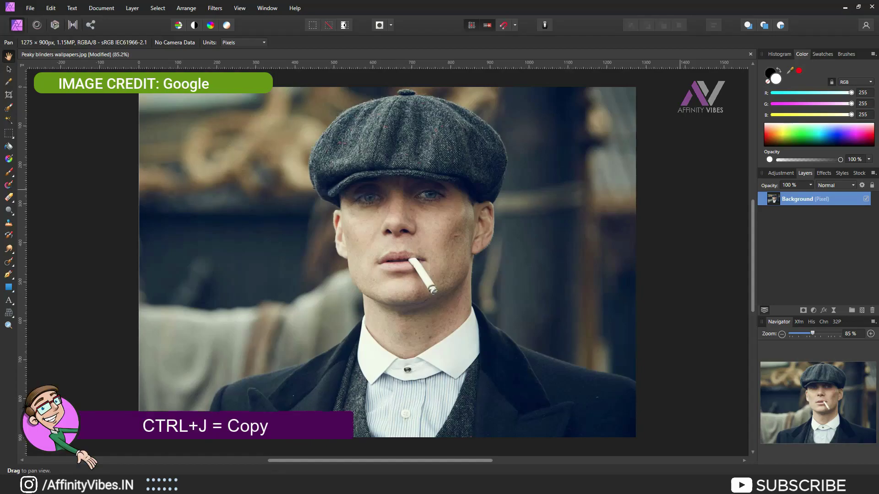
Duplicate the Background layer and rename the lower of the two layers "original"
key(ctrl+j)
double_click(797, 214)
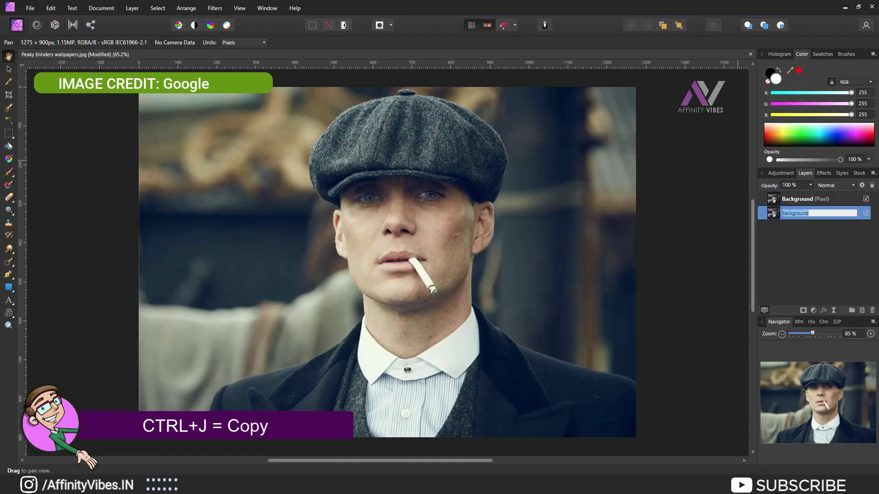
text(original)
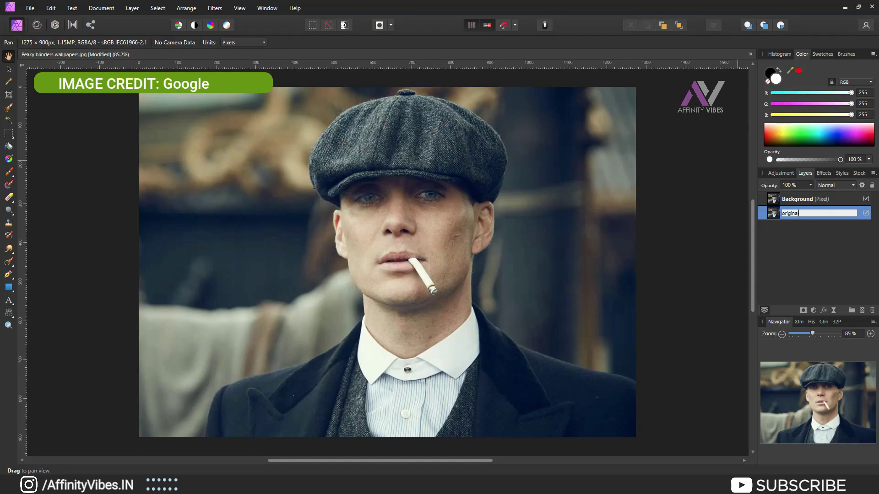
key(Return)
Rename the upper Background layer "copy" and hide the original layer
double_click(796, 199)
text(copy)
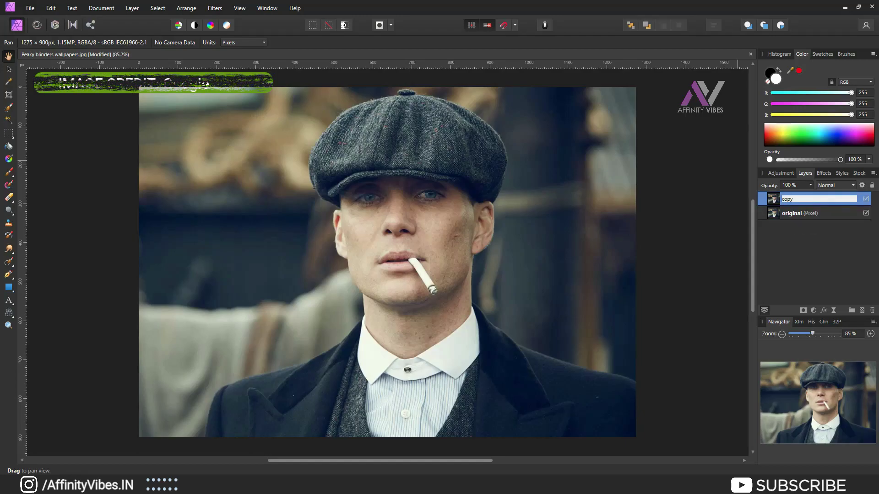
key(Return)
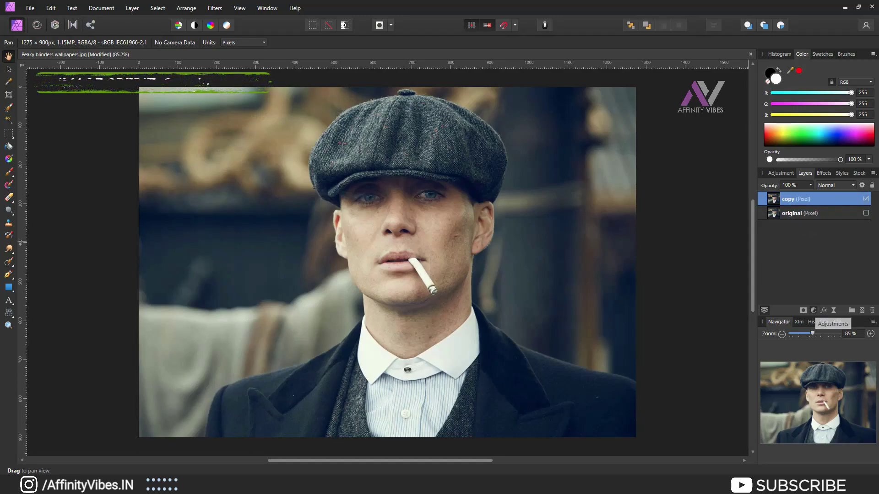
click(813, 310)
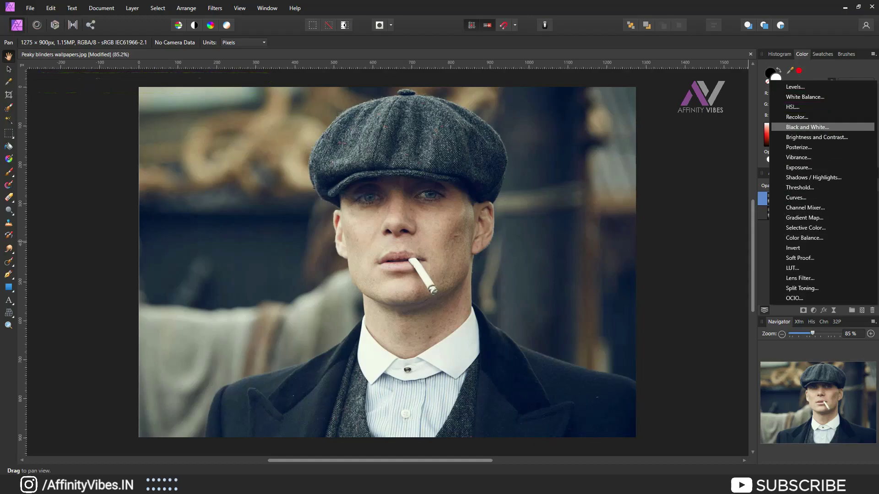
click(807, 127)
drag(693, 148, 641, 92)
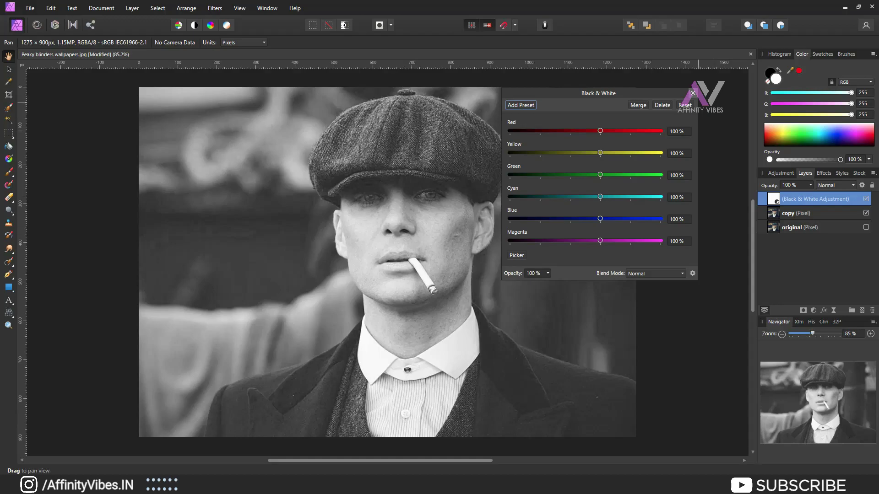
click(693, 93)
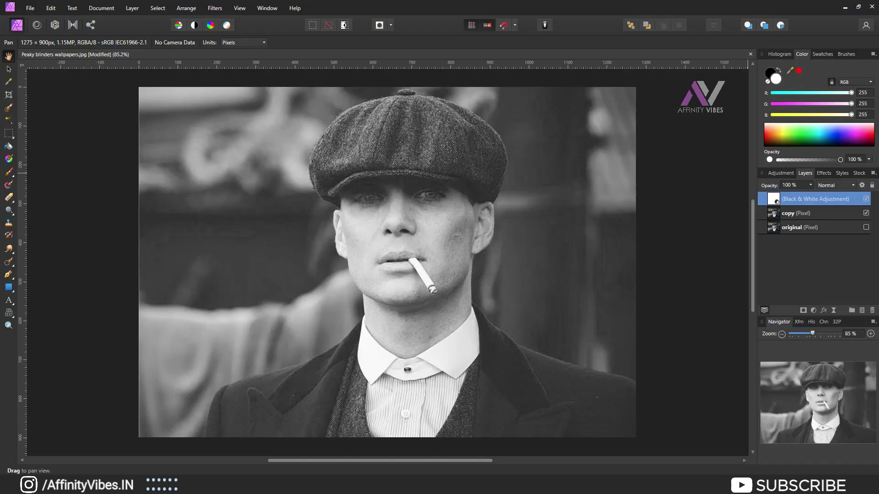
key(Delete)
Add a Black & White adjustment above the copy layer using the B&W BEST preset
click(781, 173)
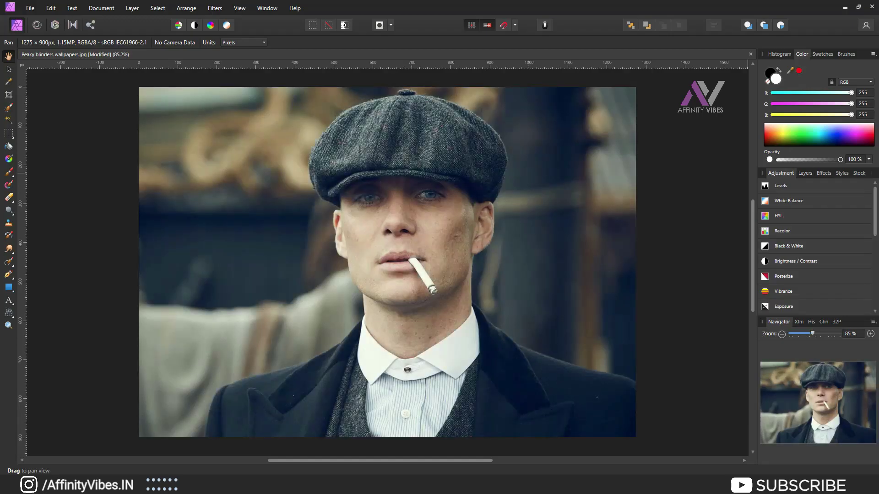
click(785, 246)
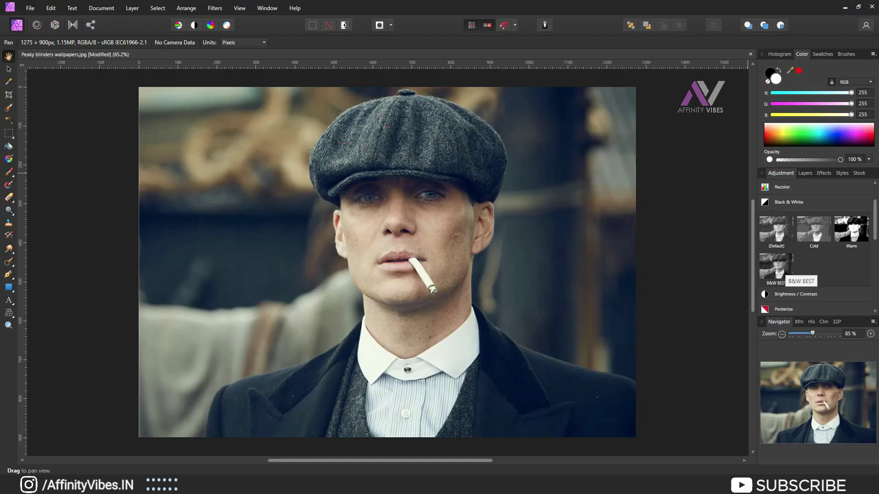
click(784, 270)
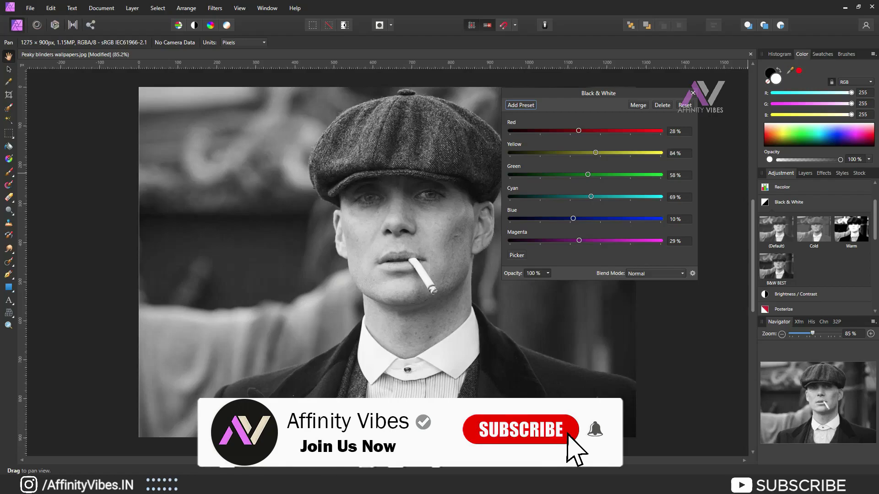
click(693, 93)
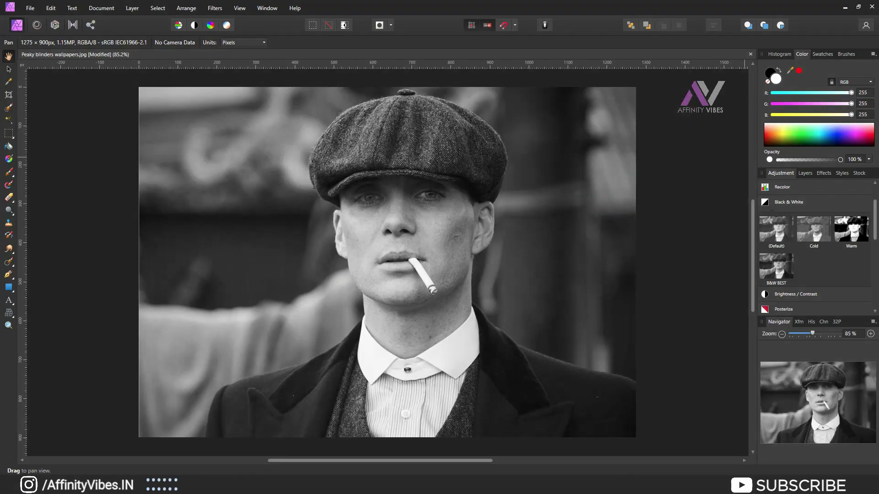
Select the Black & White adjustment with the copy layer and create a merged pixel layer with Merge Visible
click(805, 174)
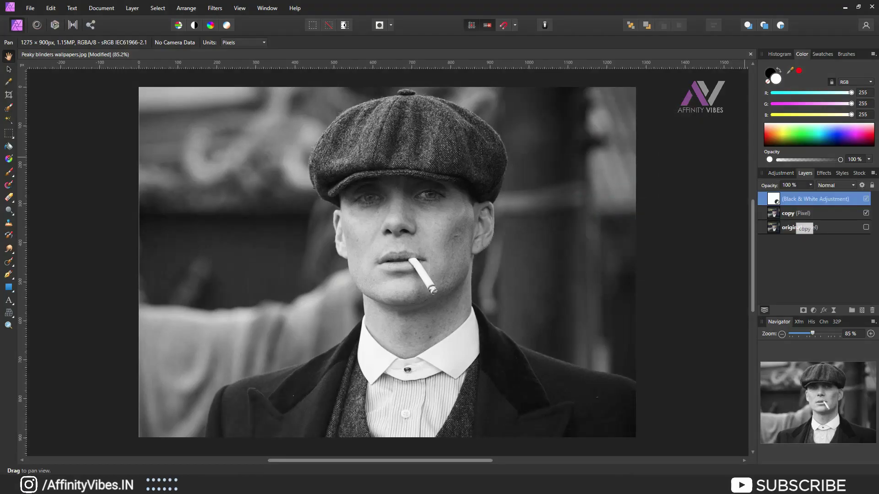
shift+click(796, 213)
right_click(797, 215)
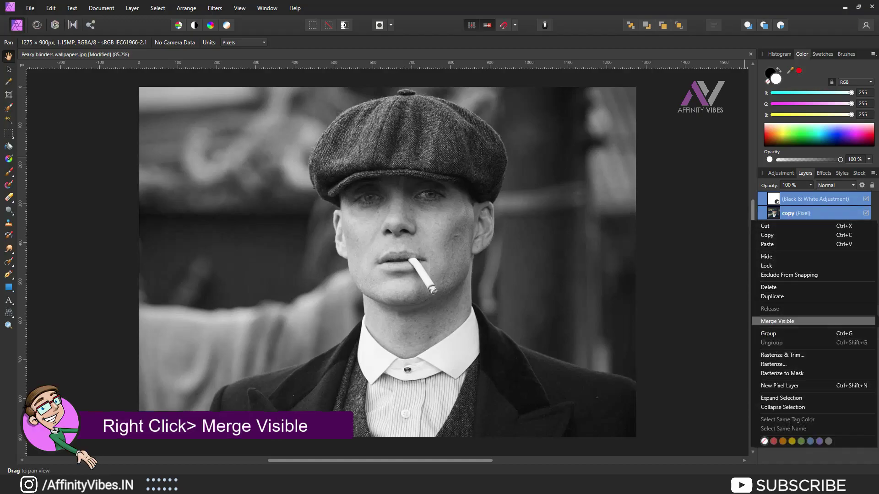
click(777, 321)
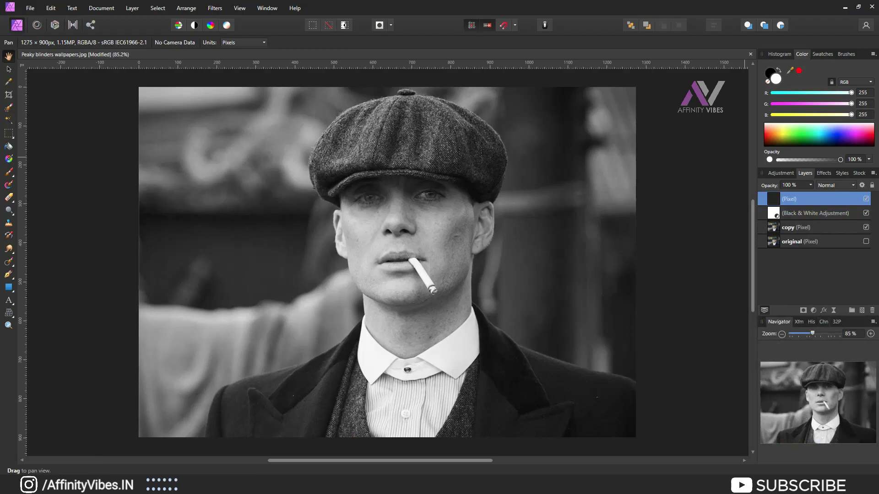
Delete the Black & White adjustment and the copy layer beneath the merged layer
click(809, 214)
shift+click(813, 228)
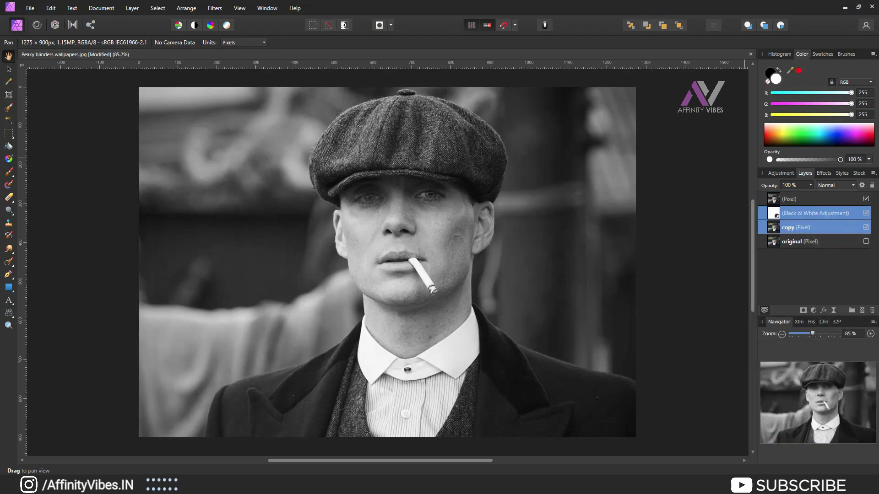
drag(813, 228, 872, 310)
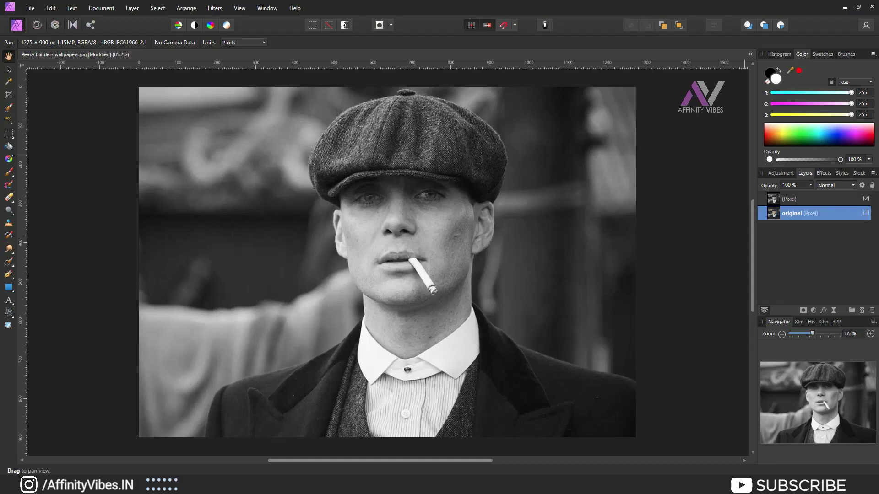
Rename the merged black-and-white pixel layer "B-W"
click(791, 200)
click(790, 199)
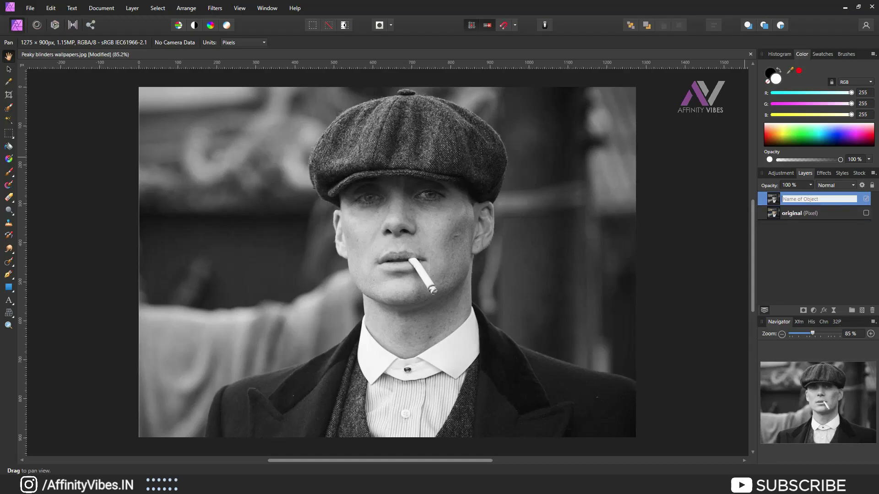
text(B-W)
key(Return)
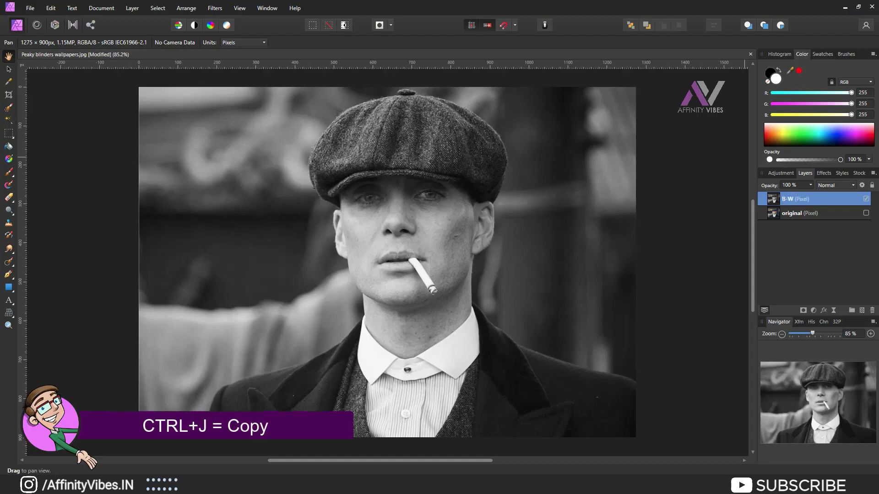
Duplicate the B-W layer and invert the colours of the duplicate
key(ctrl+j)
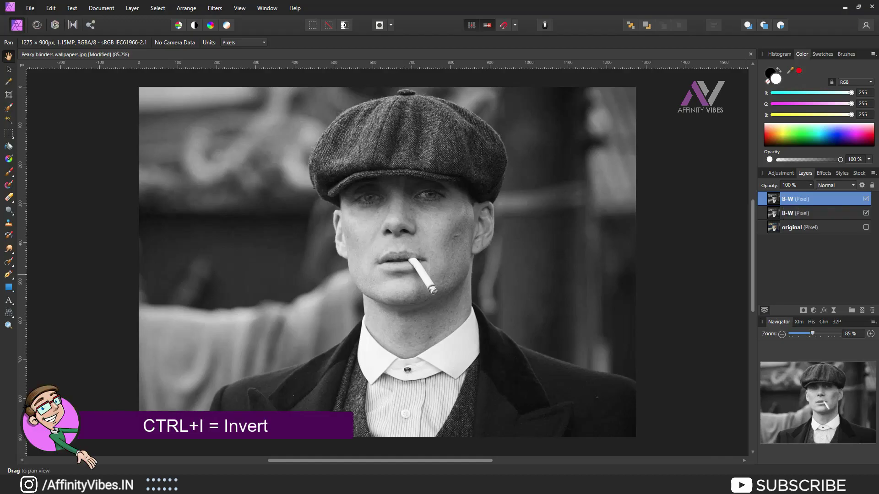
key(ctrl+i)
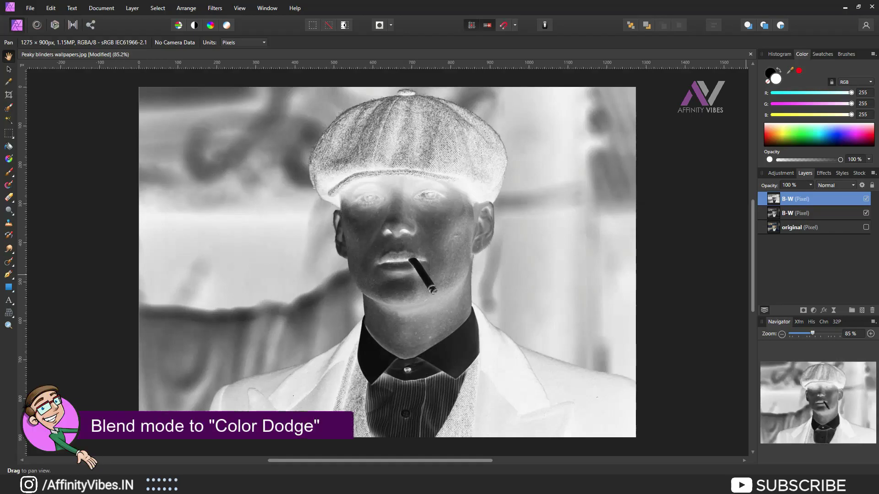
Set the inverted B-W layer's blend mode to Color Dodge
click(836, 185)
scroll(836, 275, down, 3)
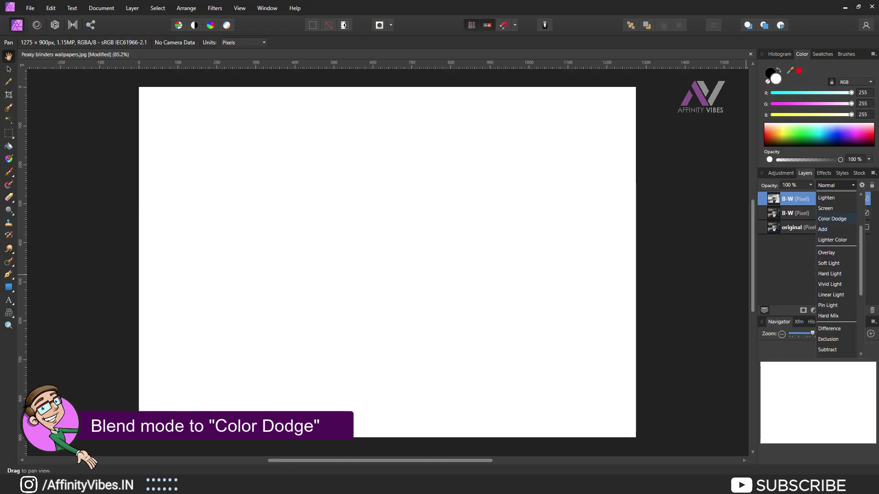
click(832, 218)
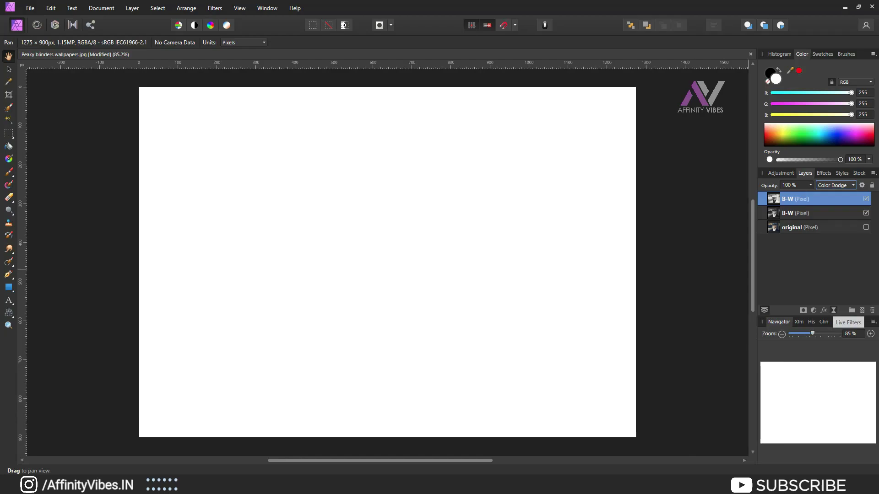
Add a live Gaussian Blur filter to the inverted B-W layer with Preserve Alpha on and a radius of 30.9 px
click(833, 310)
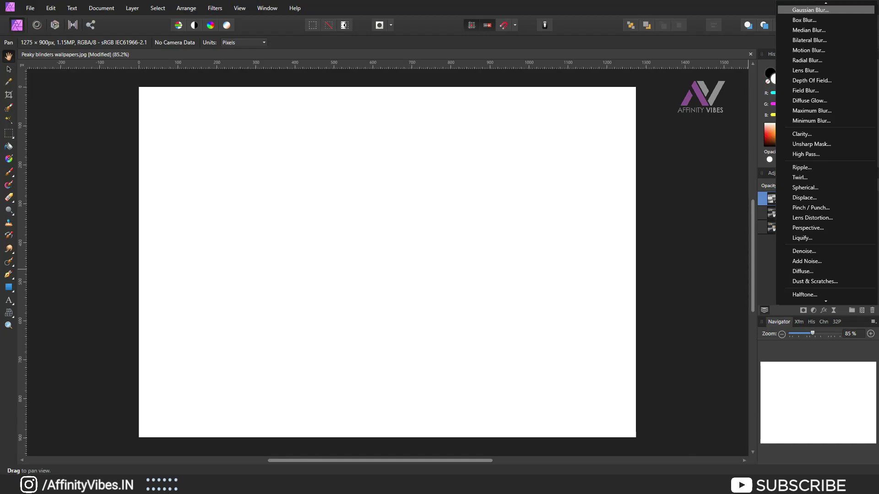
click(810, 10)
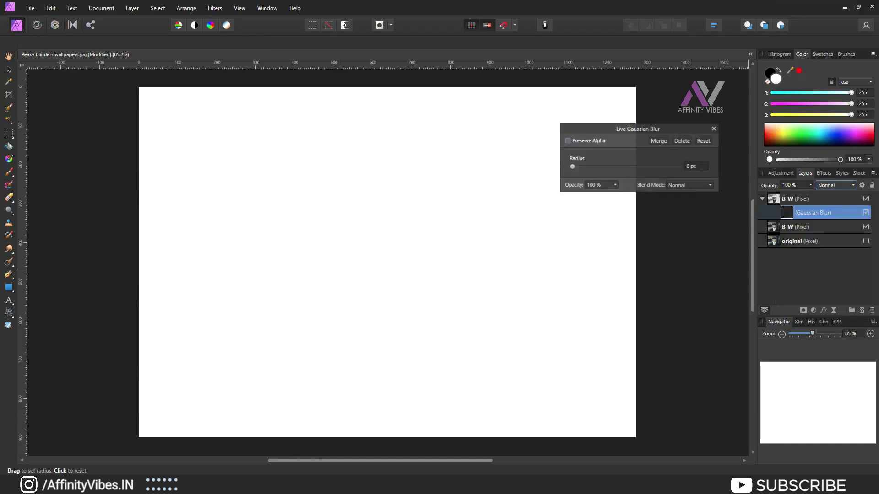
drag(642, 130, 528, 123)
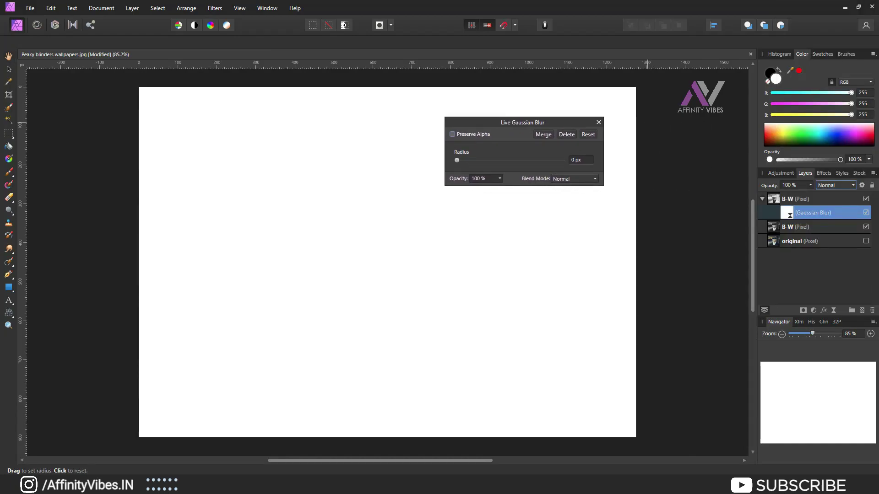
click(452, 134)
drag(456, 160, 494, 160)
drag(487, 123, 554, 112)
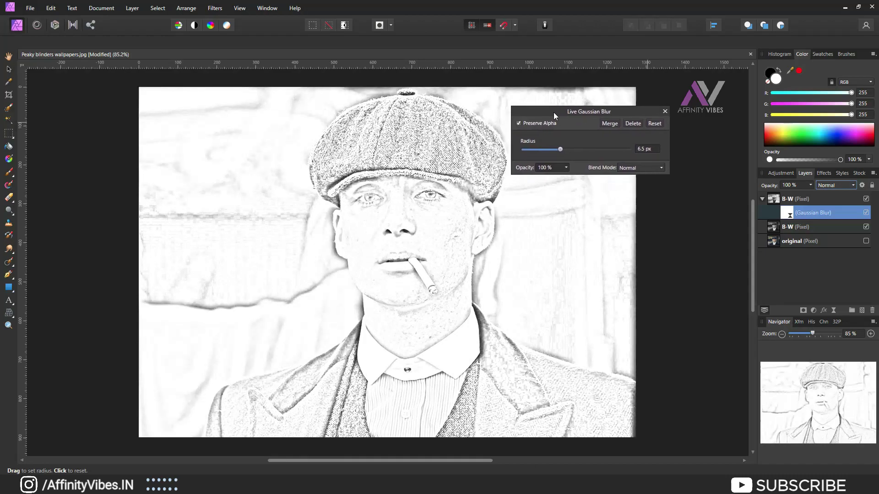
mouse_move(561, 149)
mouse_down()
mouse_move(627, 149)
mouse_move(594, 149)
mouse_up()
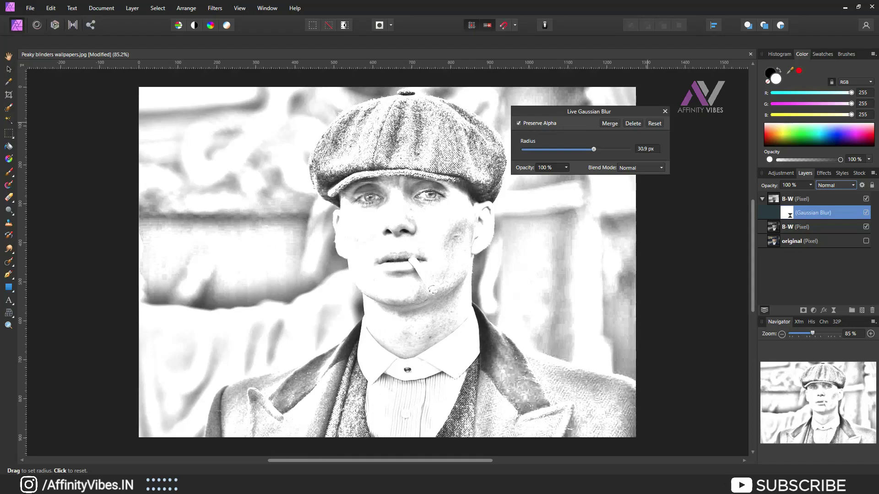
click(666, 111)
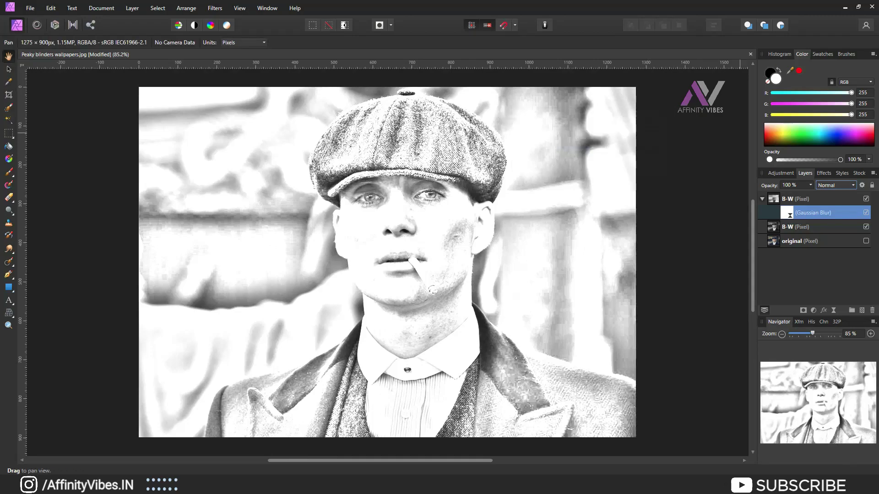
Collapse the blurred B-W layer and merge the visible sketch result into a new pixel layer
click(762, 199)
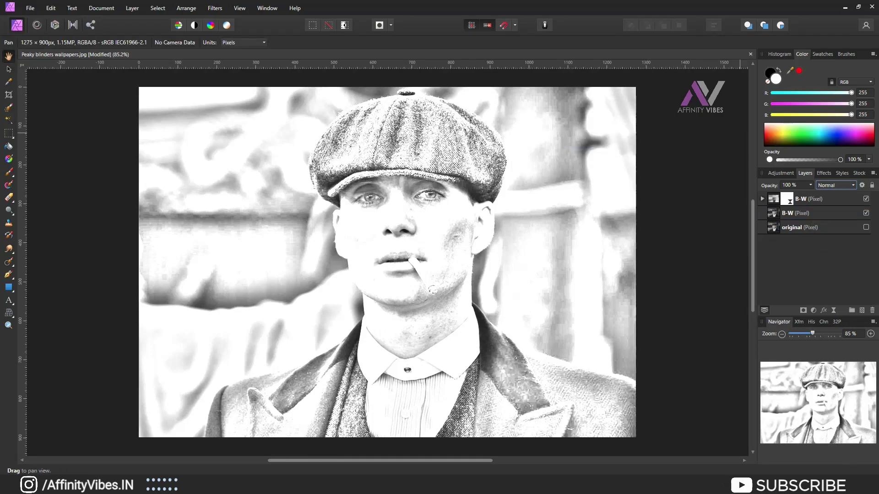
shift+click(797, 214)
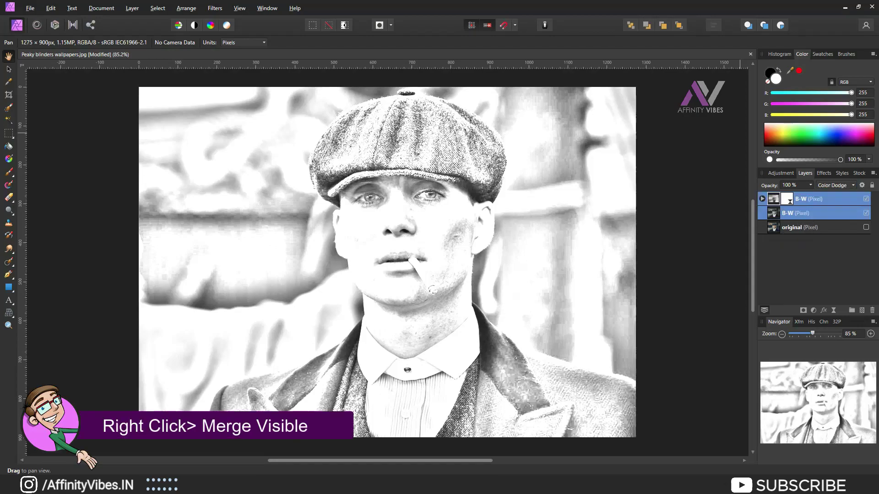
key(ctrl+alt+shift+e)
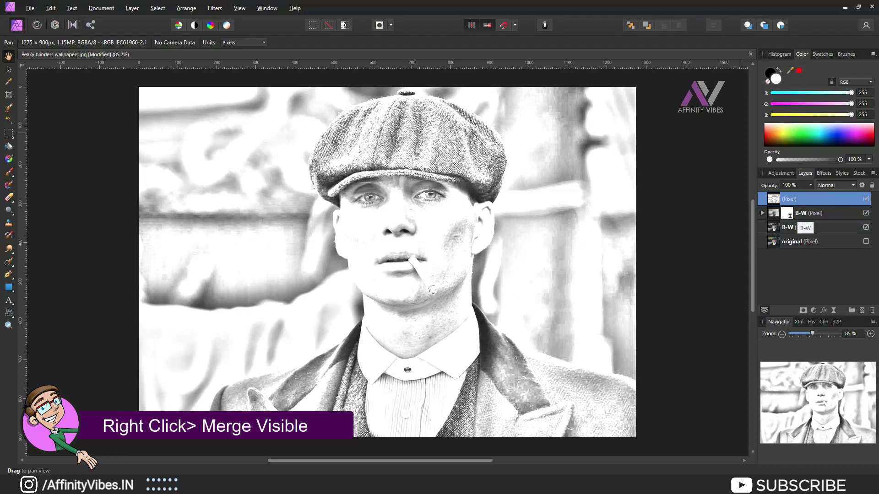
Group the two B-W layers beneath the merged sketch layer and hide the group, leaving the merged layer selected
click(798, 214)
shift+click(800, 228)
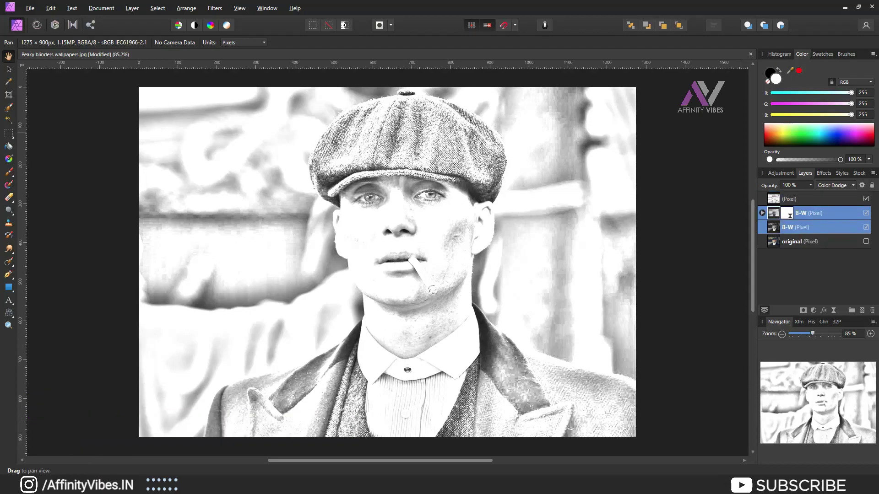
key(ctrl+g)
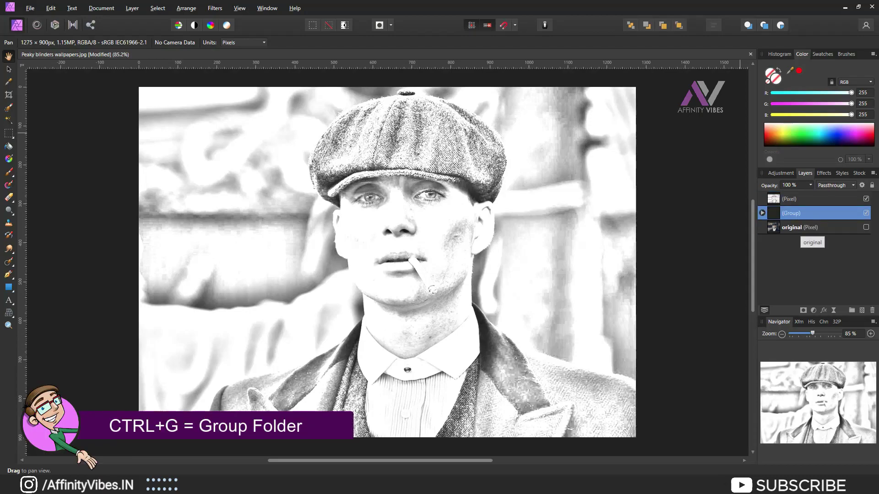
click(866, 213)
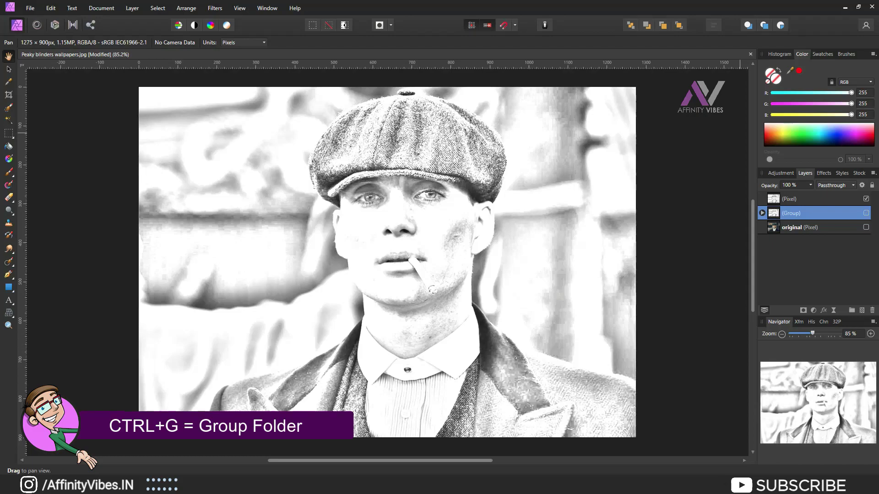
click(806, 199)
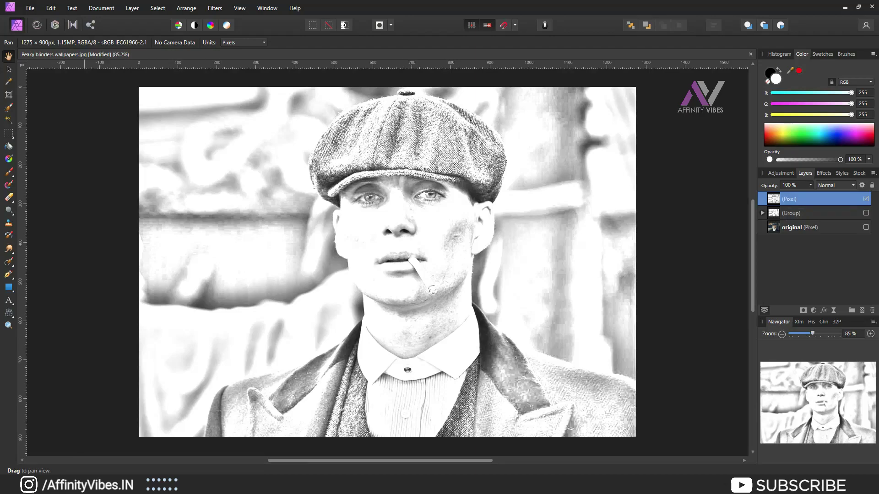
Compare the tone mapping presets on the merged sketch layer and apply the Dramatic preset
click(73, 25)
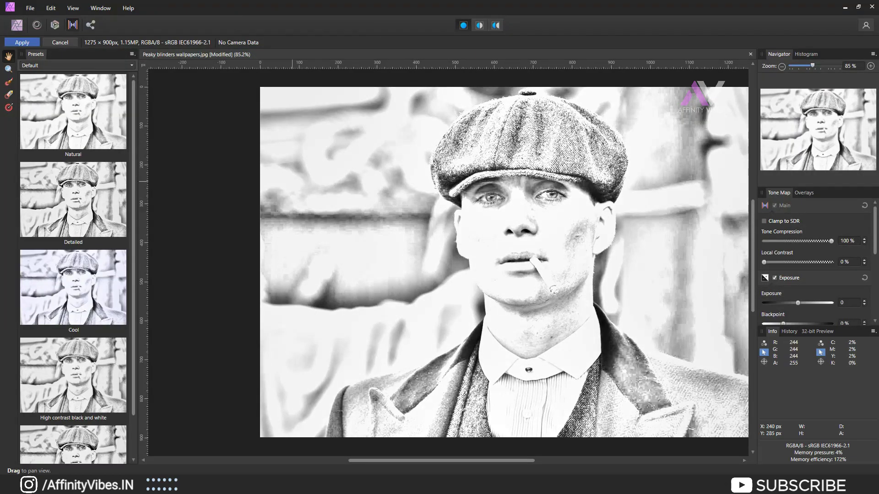
click(87, 126)
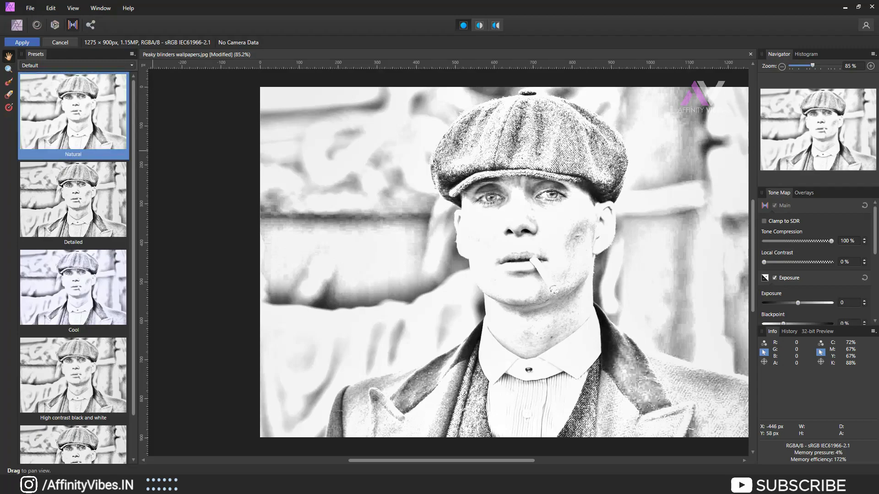
click(100, 200)
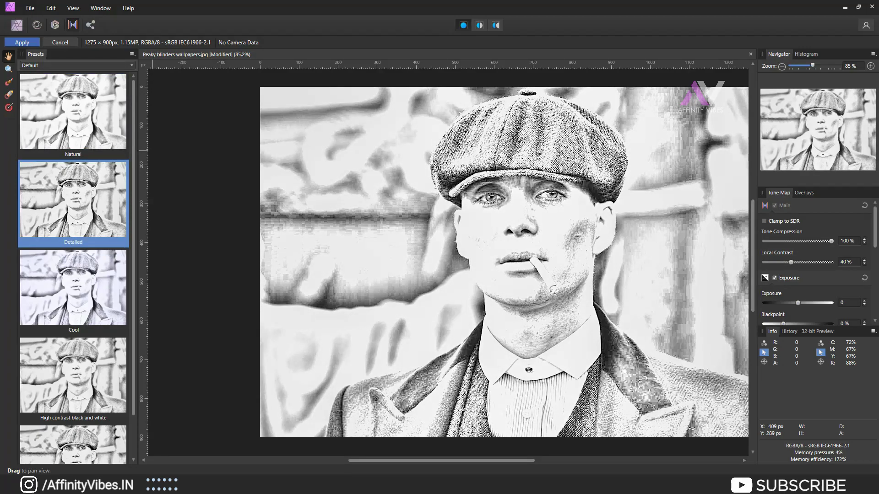
scroll(92, 255, down, 2)
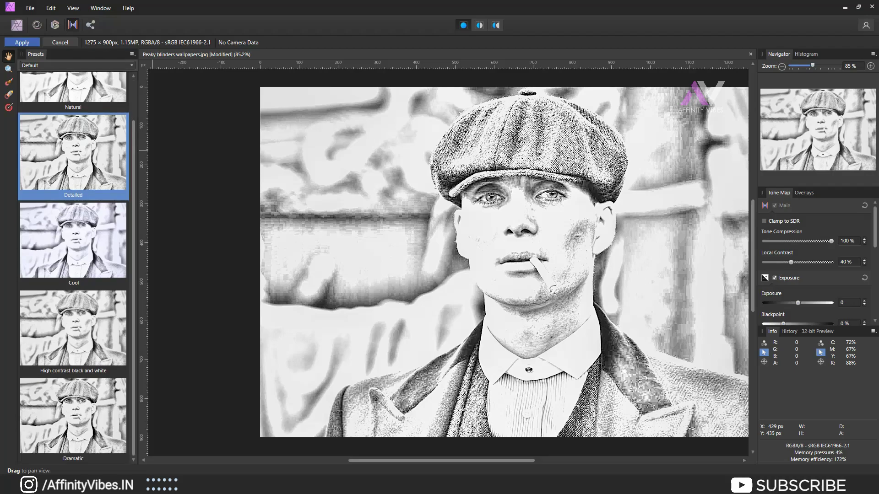
click(79, 329)
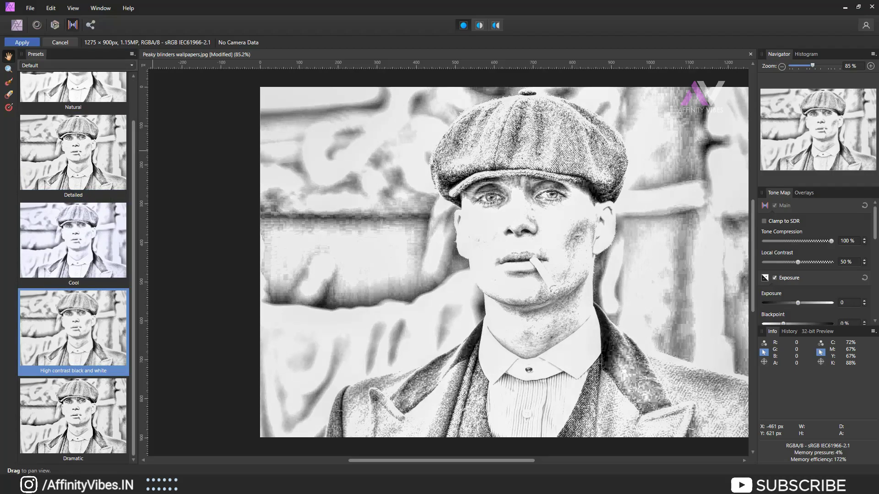
click(84, 431)
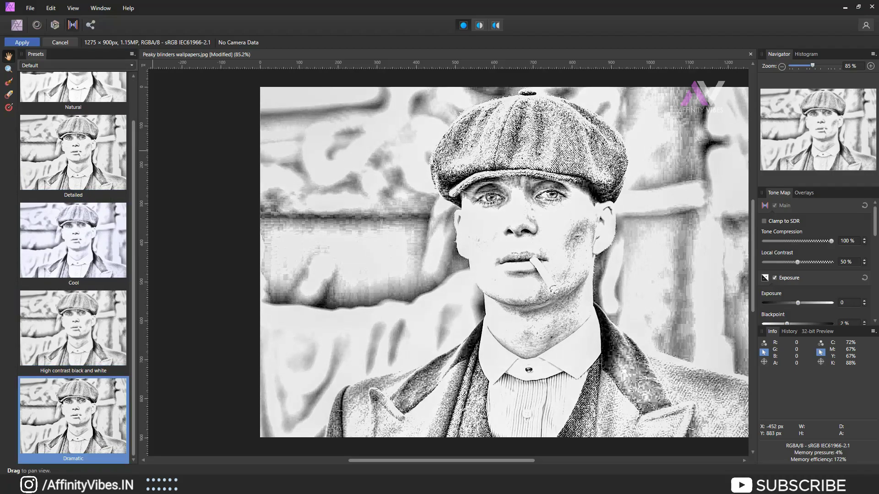
scroll(69, 284, up, 1)
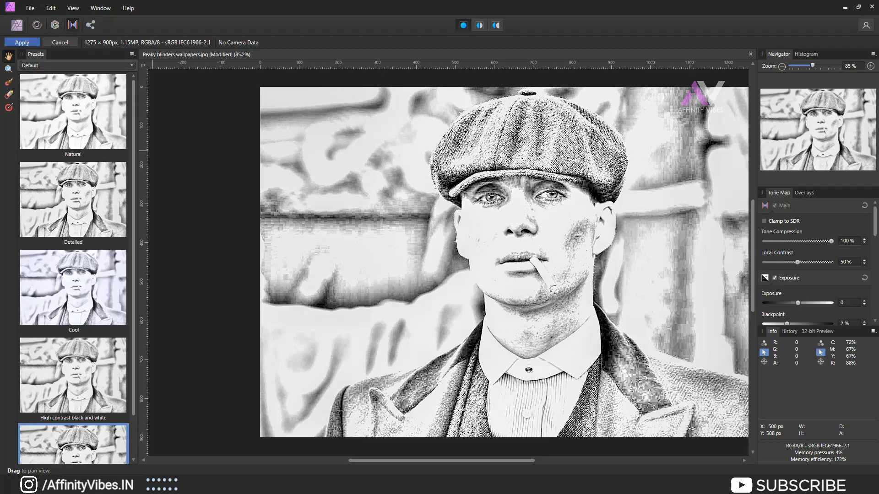
click(76, 208)
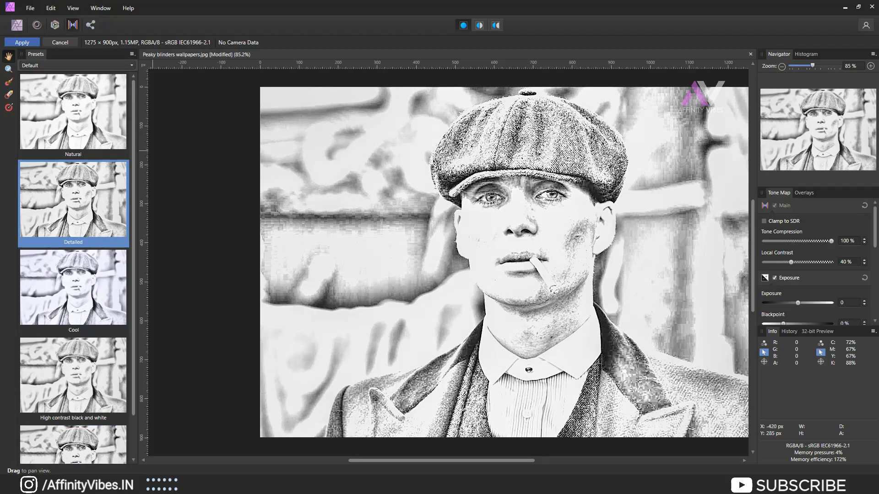
scroll(87, 270, down, 1)
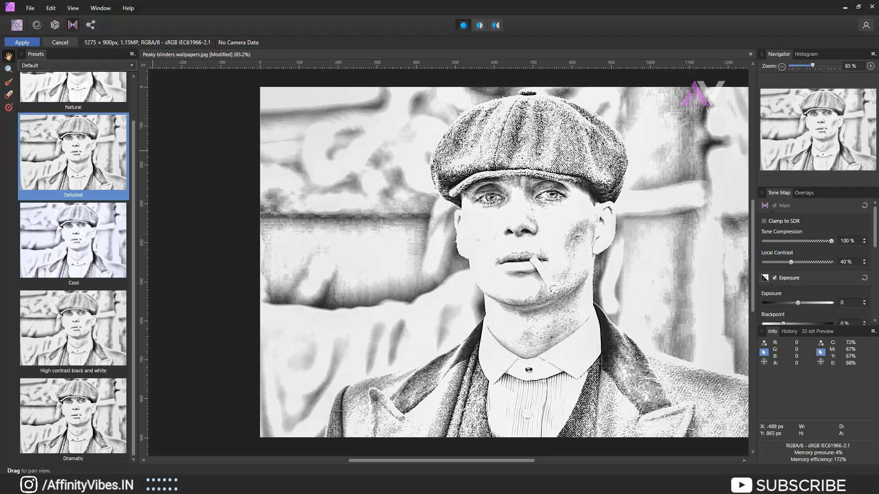
click(74, 420)
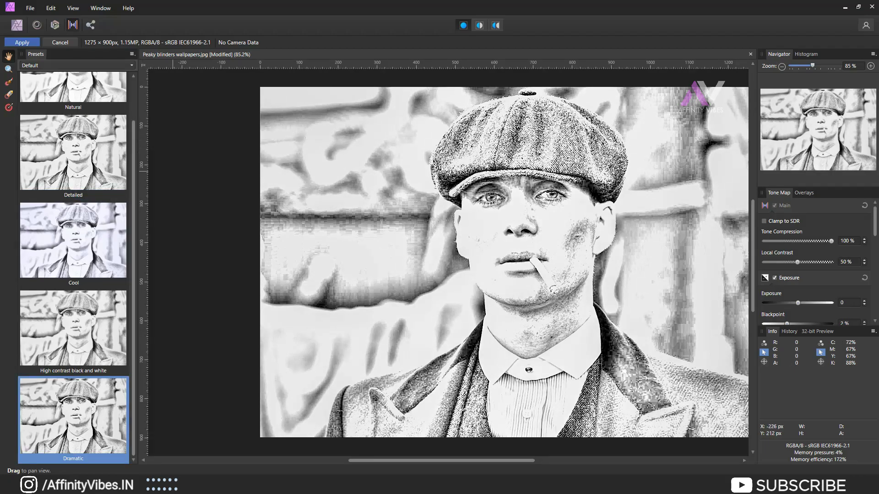
scroll(146, 194, up, 2)
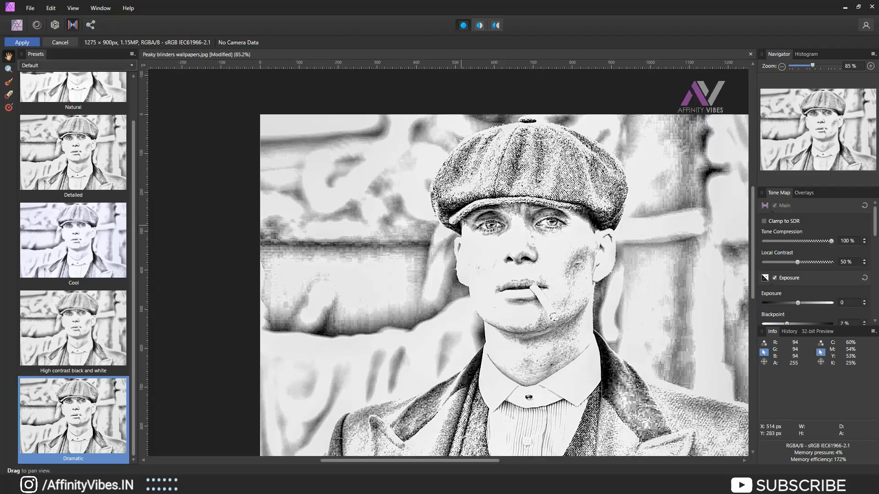
drag(453, 225, 396, 192)
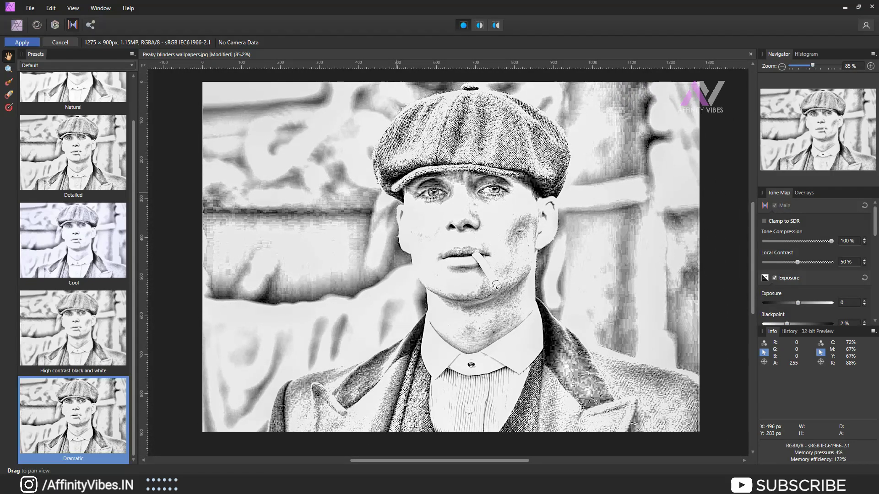
click(22, 42)
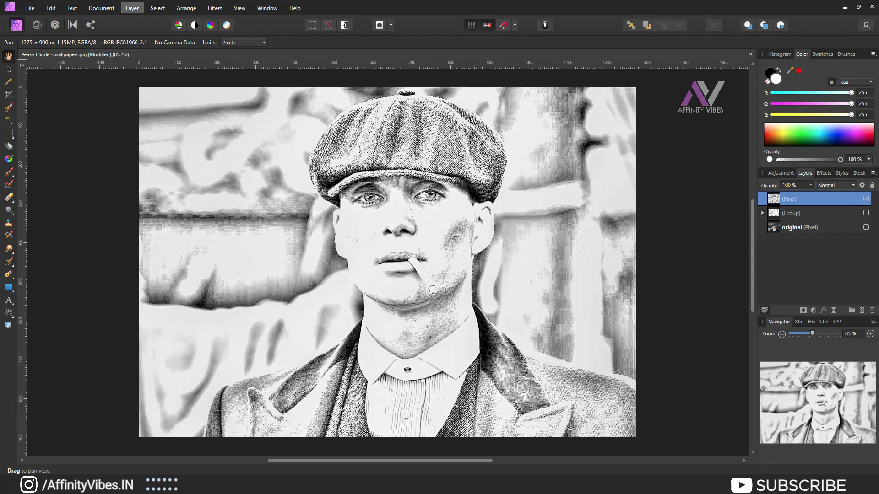
Add a white fill layer directly beneath the merged sketch layer and name it "white background"
click(132, 8)
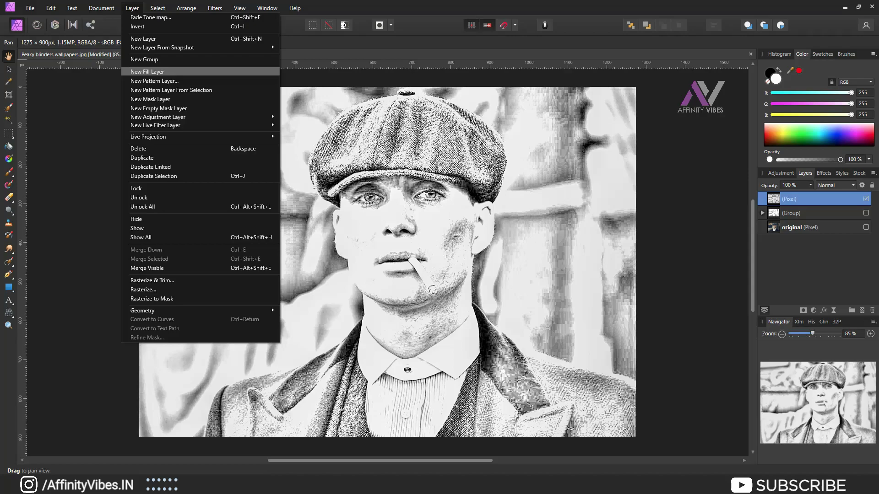
click(145, 72)
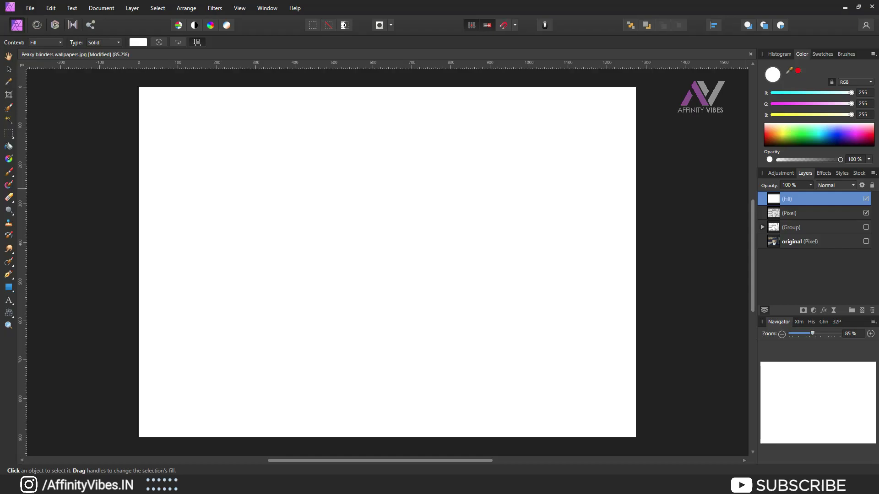
key(ctrl+bracketleft)
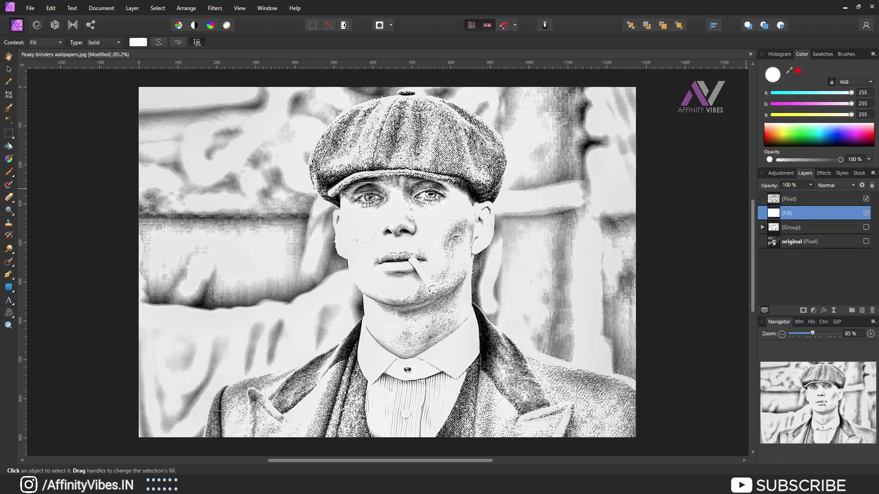
double_click(798, 219)
text(w)
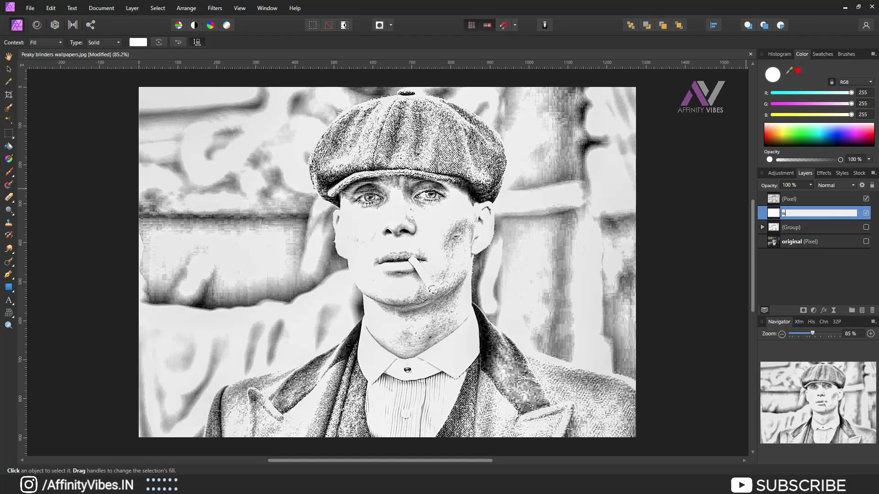
text(hite background)
key(Return)
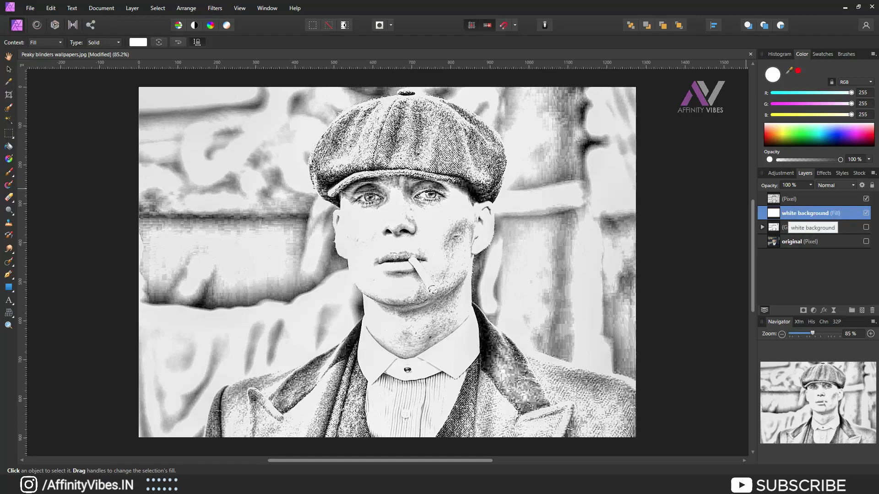
Add a mask to the merged sketch layer and invert it to hide the whole sketch
click(795, 200)
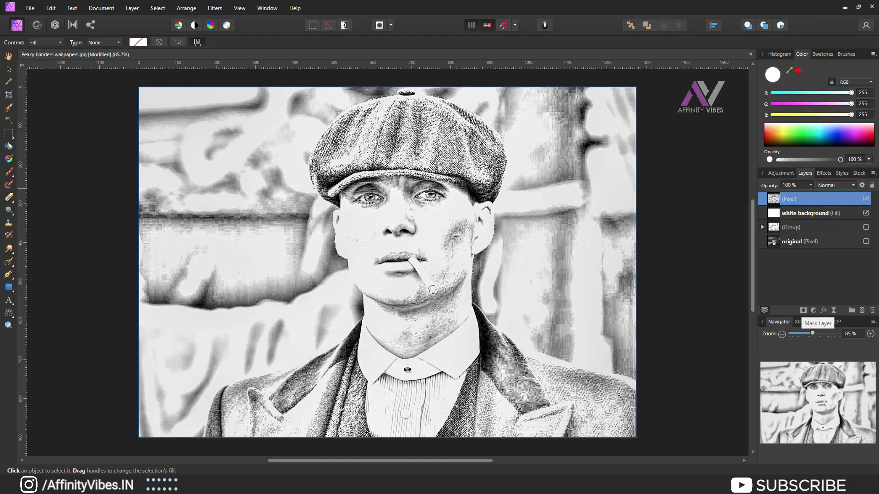
click(803, 310)
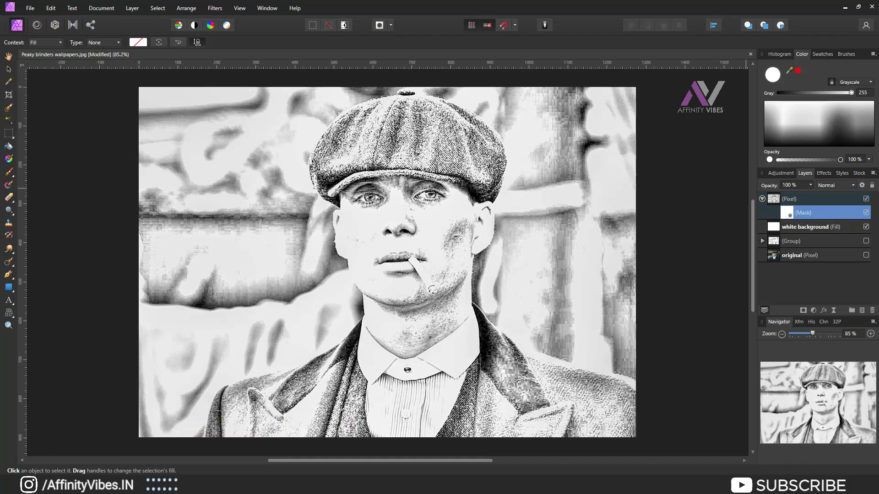
key(ctrl+i)
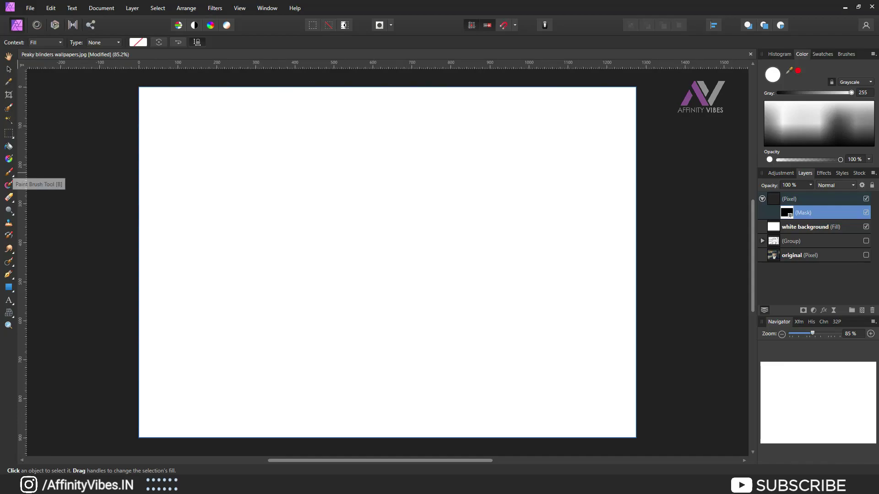
Paint white on the mask with a soft 0% hardness brush, enlarged to 435.8 px, to reveal the portrait with faded edges, and collapse the masked layer
click(8, 172)
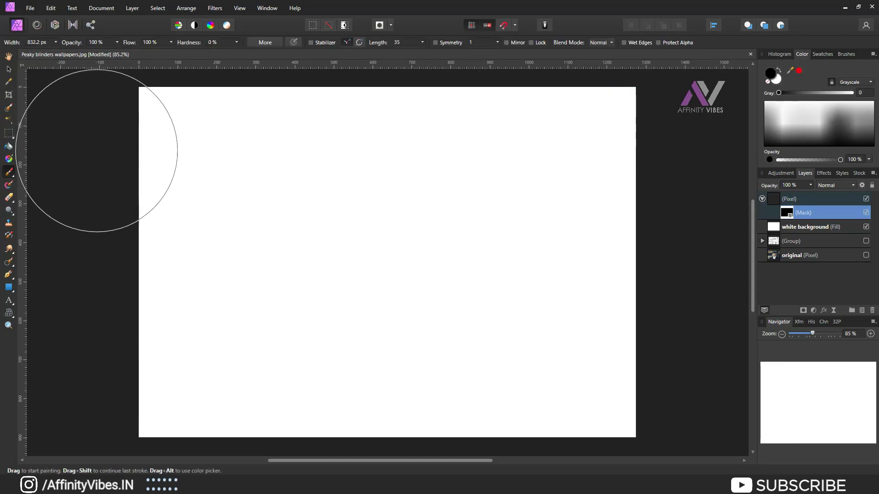
key([)
key(bracketleft)
key(bracketleft)
key(bracketleft)
key(bracketleft)
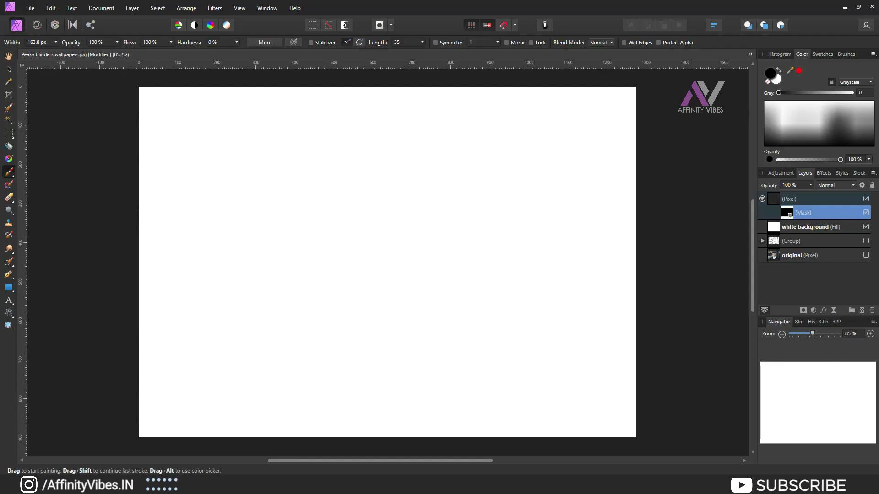
key(x)
mouse_move(412, 181)
mouse_down()
mouse_move(313, 173)
mouse_move(321, 168)
mouse_up()
key(bracketright)
key(bracketright)
key(bracketright)
key(bracketright)
key(bracketright)
key(bracketright)
key(bracketright)
key(bracketright)
key(bracketright)
key(bracketright)
key(bracketright)
key(bracketright)
key(bracketright)
key(bracketright)
key(bracketright)
key(bracketright)
key(bracketright)
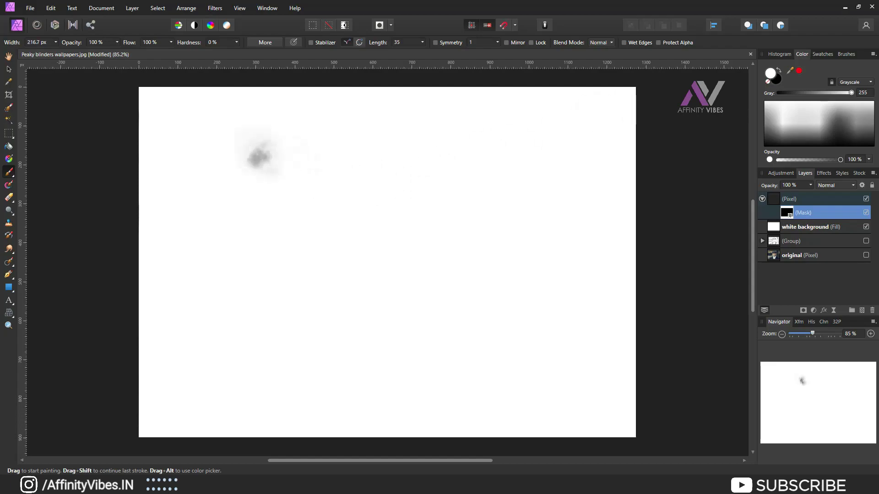
mouse_move(247, 183)
mouse_down()
mouse_move(238, 201)
mouse_move(348, 178)
mouse_move(463, 183)
mouse_move(489, 219)
mouse_move(435, 284)
mouse_move(380, 316)
mouse_move(320, 330)
mouse_move(412, 348)
mouse_move(504, 344)
mouse_move(549, 265)
mouse_move(527, 169)
mouse_move(485, 165)
mouse_move(457, 141)
mouse_move(403, 142)
mouse_up()
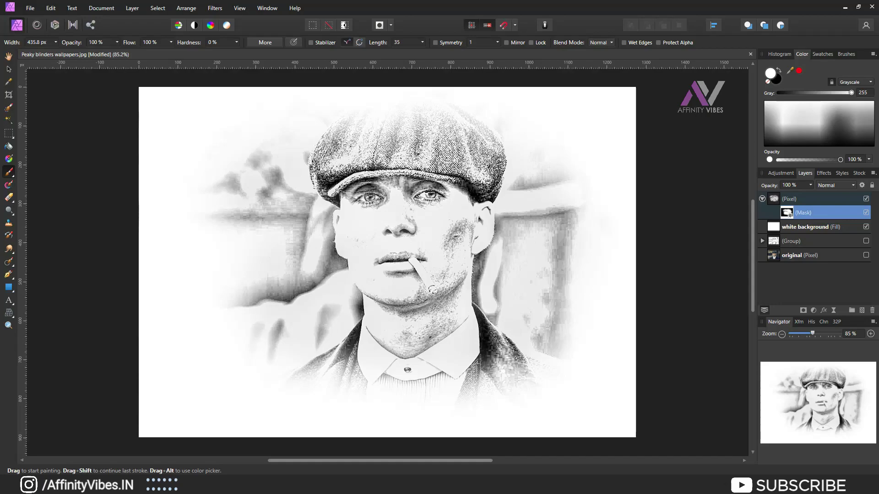
drag(281, 217, 236, 218)
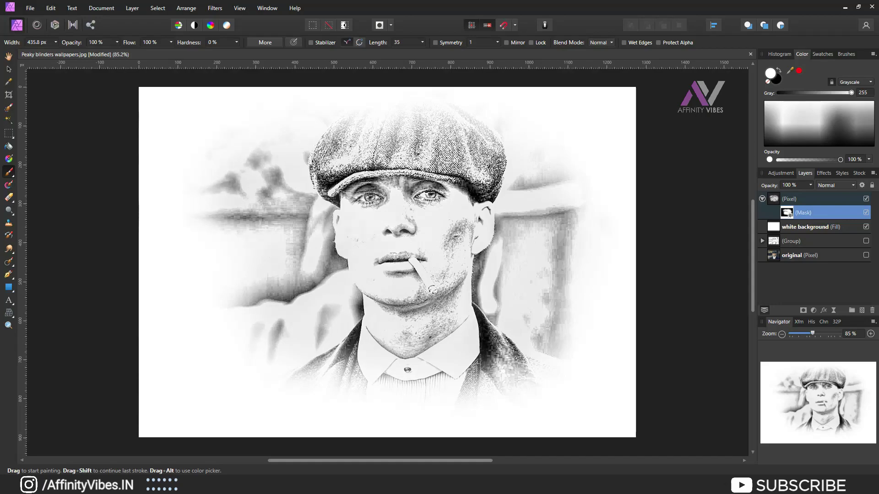
click(9, 56)
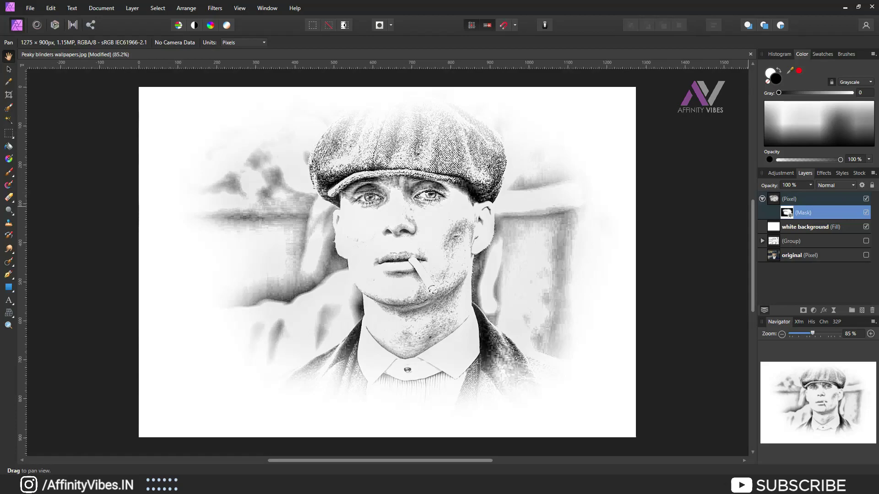
click(762, 199)
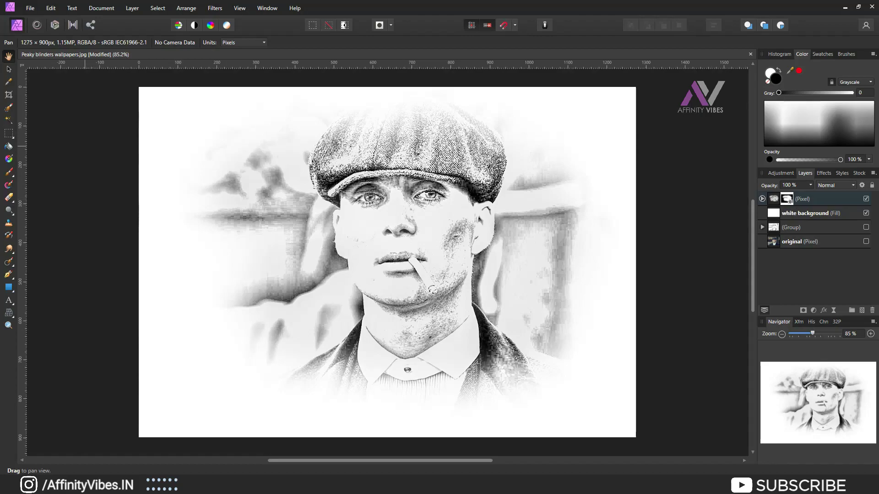
Place the "canvas texture" image above the sketch and stretch it to cover the whole canvas
click(30, 7)
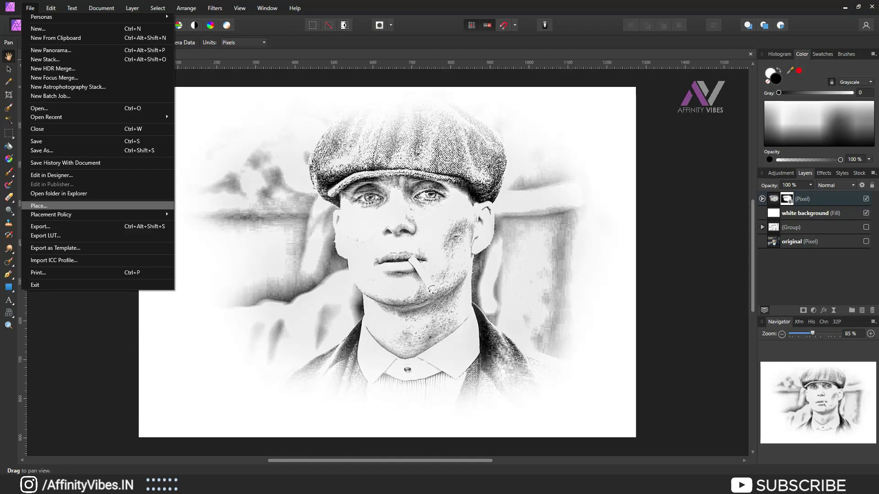
click(39, 206)
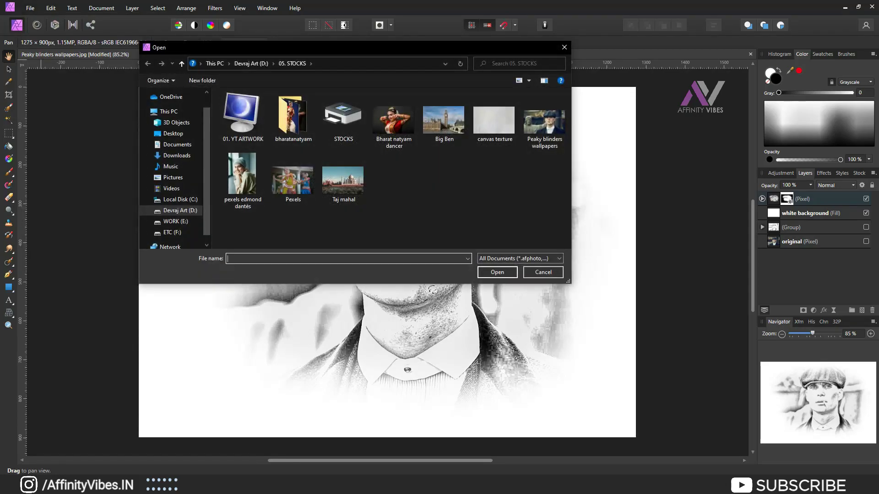
double_click(495, 119)
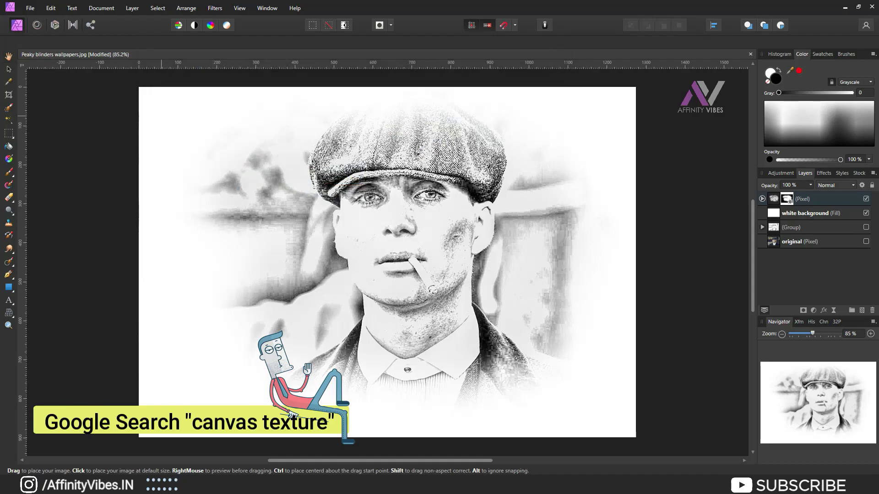
drag(139, 87, 370, 438)
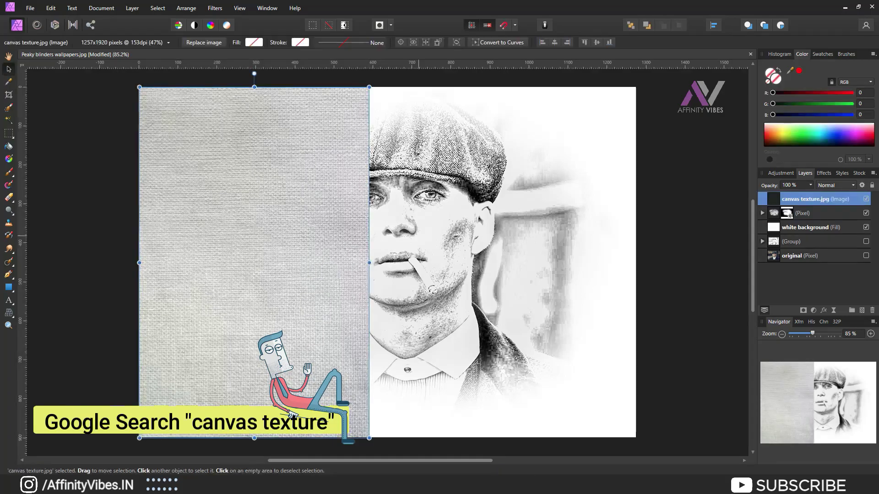
drag(370, 262, 639, 262)
click(670, 265)
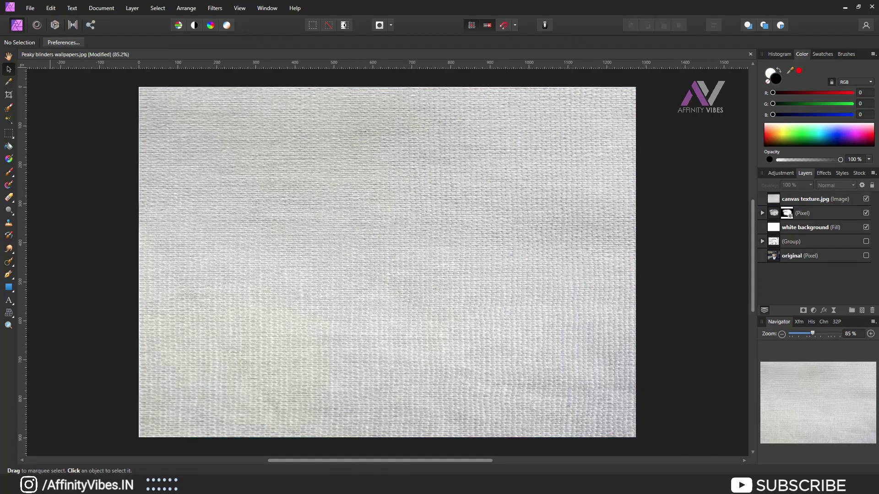
key(h)
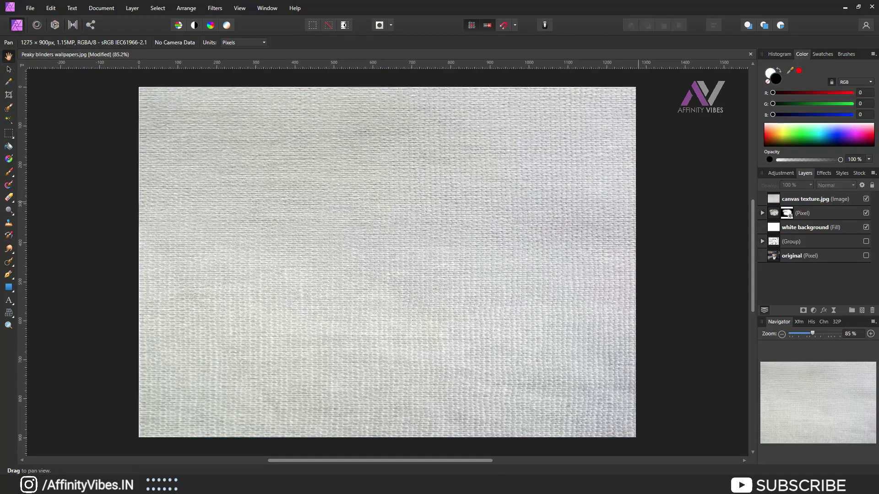
Set the canvas texture layer's blend mode to Multiply and open its opacity control
click(804, 199)
click(836, 185)
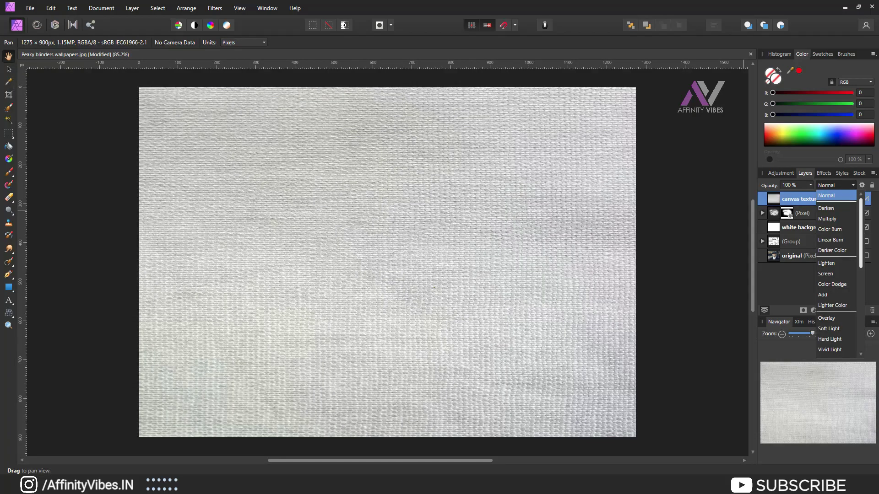
drag(861, 232, 860, 237)
click(827, 209)
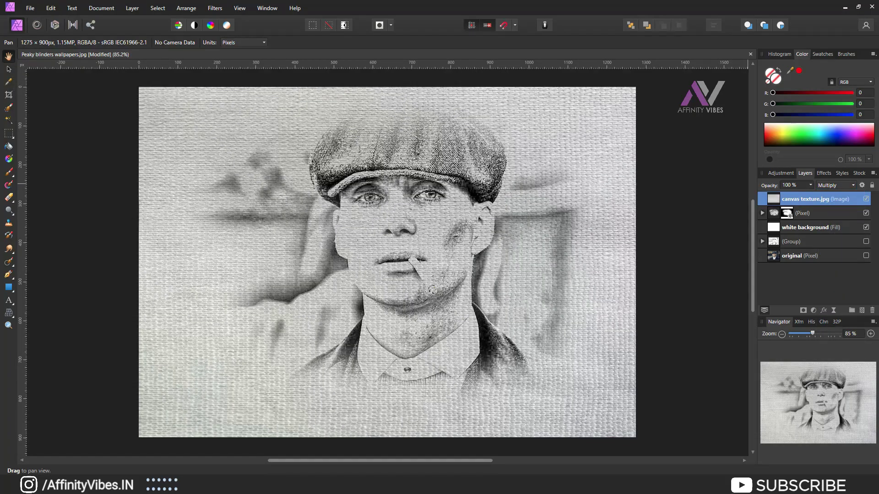
click(810, 185)
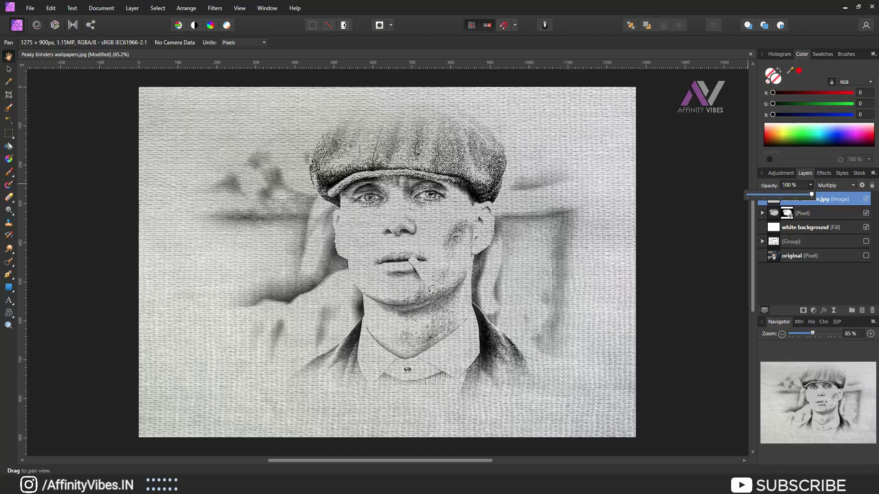